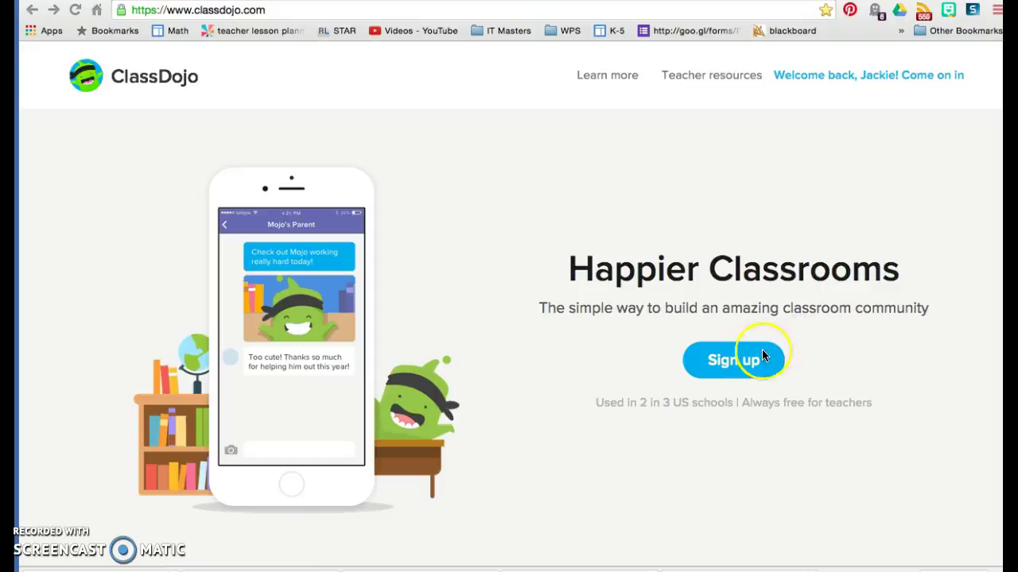
Dismiss the sign-up choices and enter the signed-in teacher account.
left_click(733, 362)
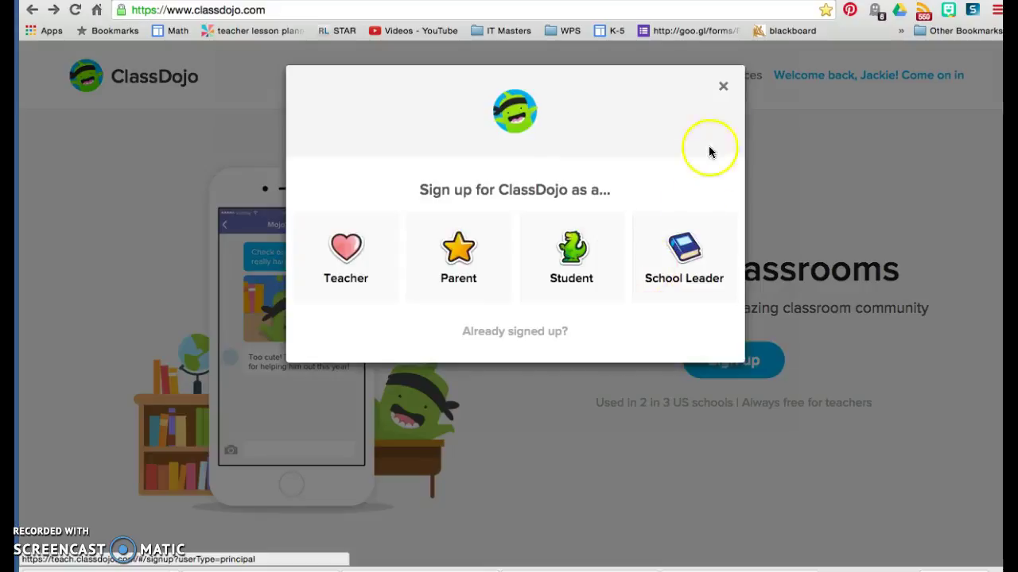
left_click(727, 84)
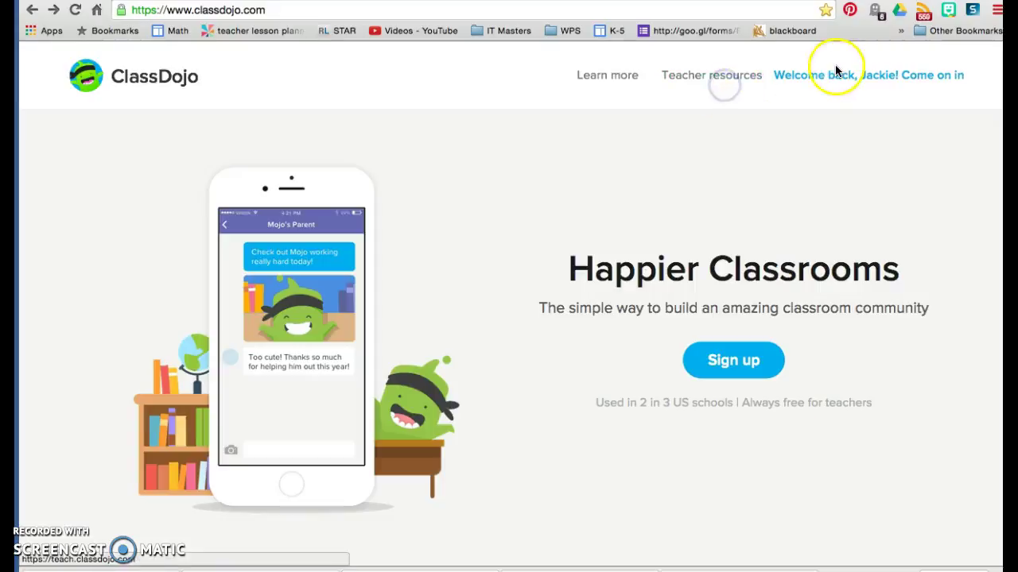
left_click(835, 76)
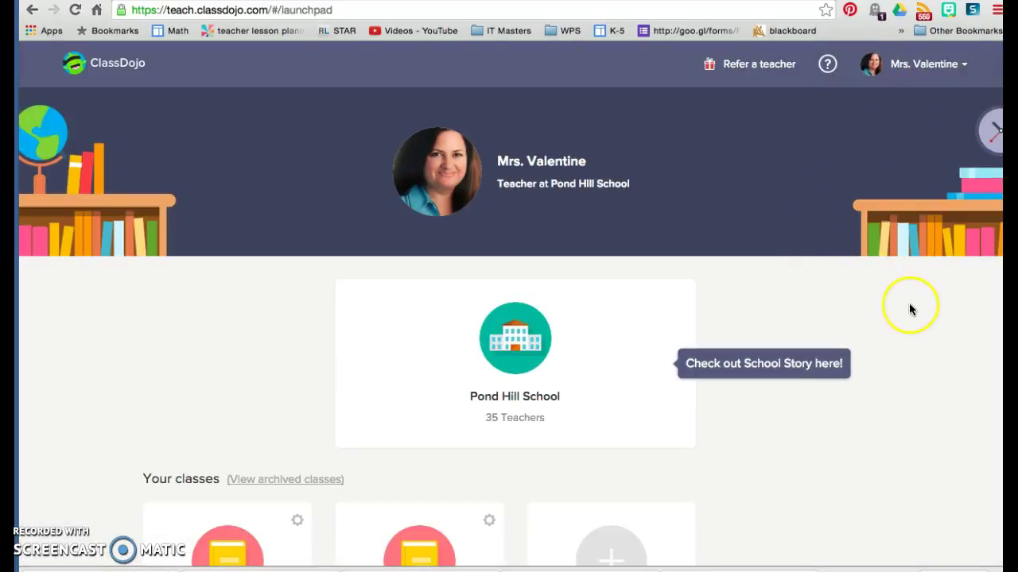
Scroll down to Your classes and open the class with 22 students.
scroll(634, 256, "down", 1)
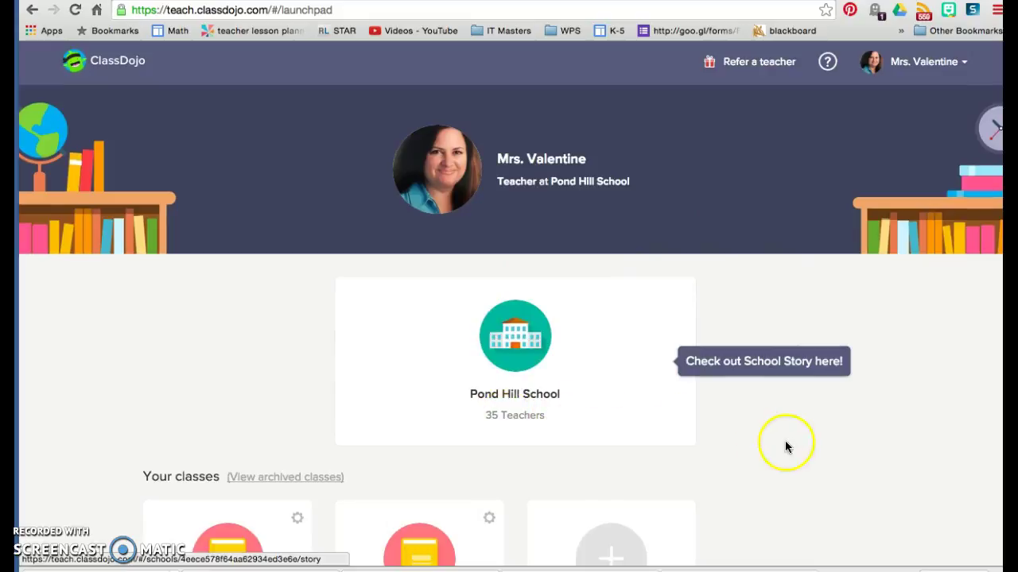
scroll(861, 458, "down", 3)
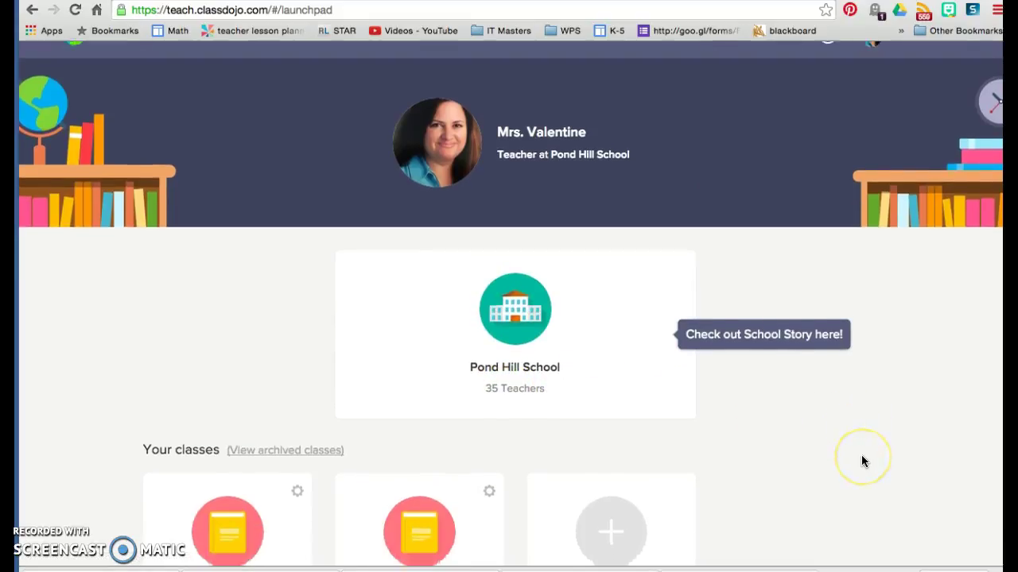
scroll(861, 461, "down", 2)
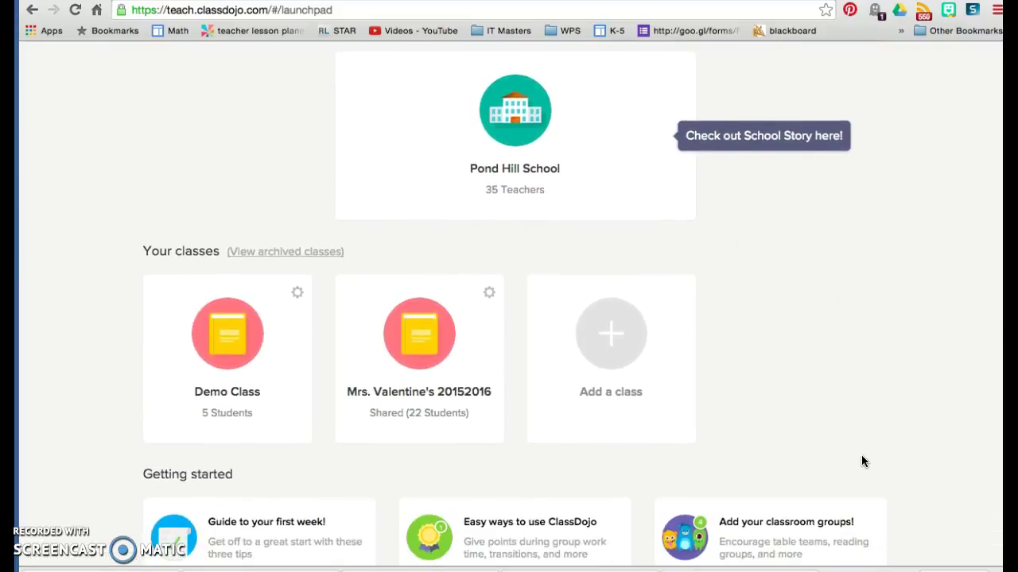
left_click(410, 347)
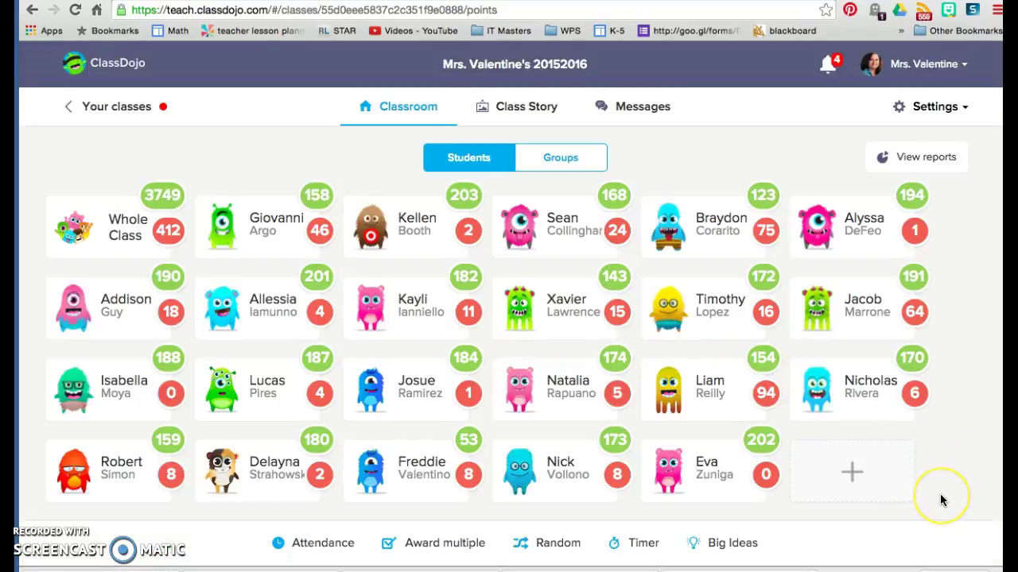
Give the 53-point student +1 each for Helping others, On task and Participating.
scroll(941, 499, "down", 1)
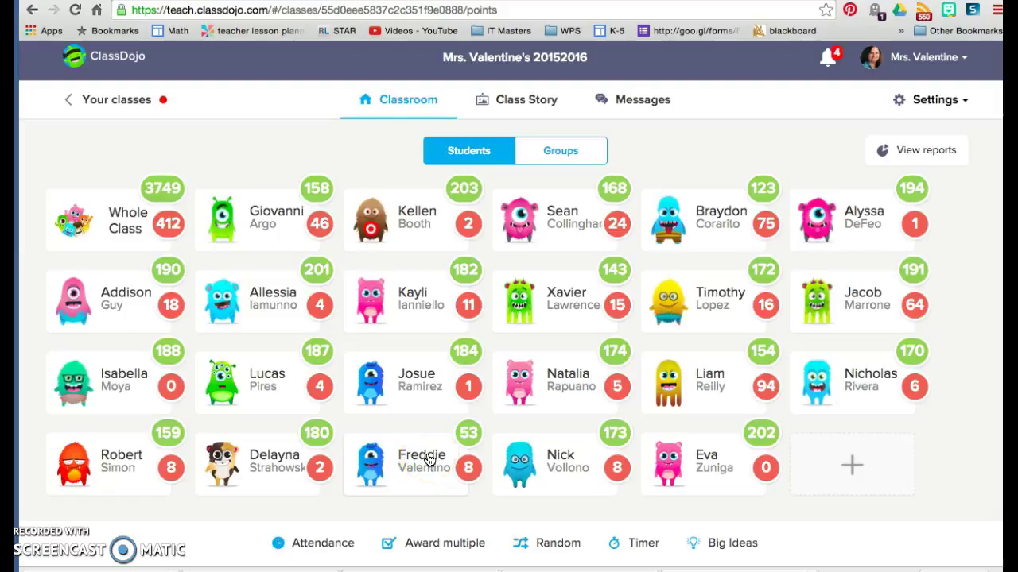
left_click(429, 460)
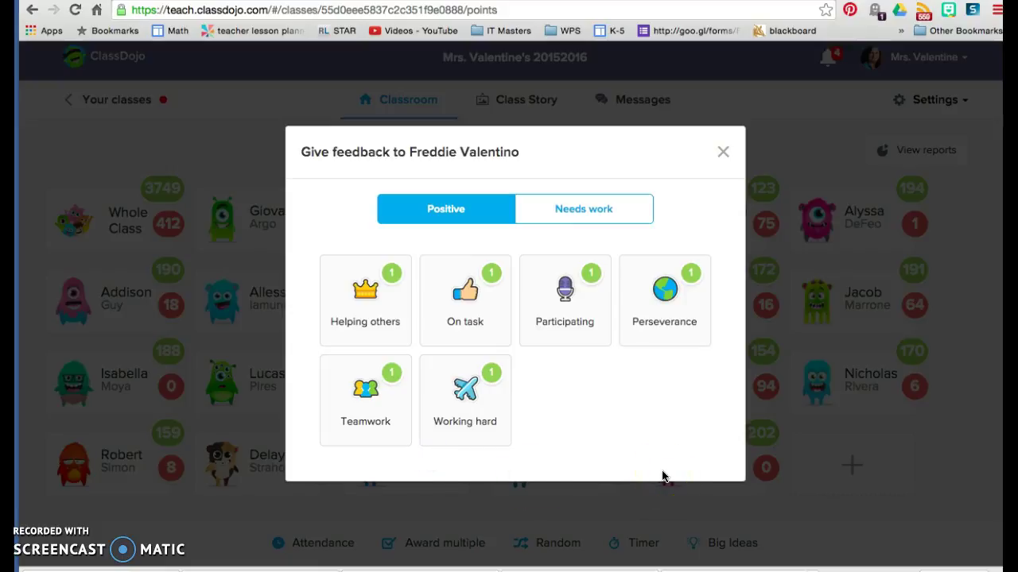
left_click(383, 307)
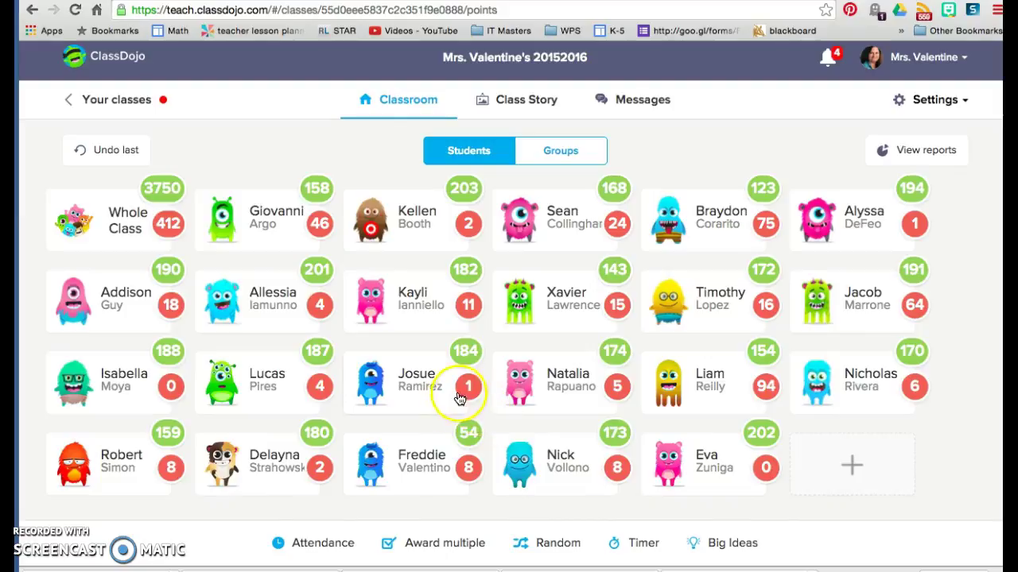
left_click(433, 450)
left_click(464, 307)
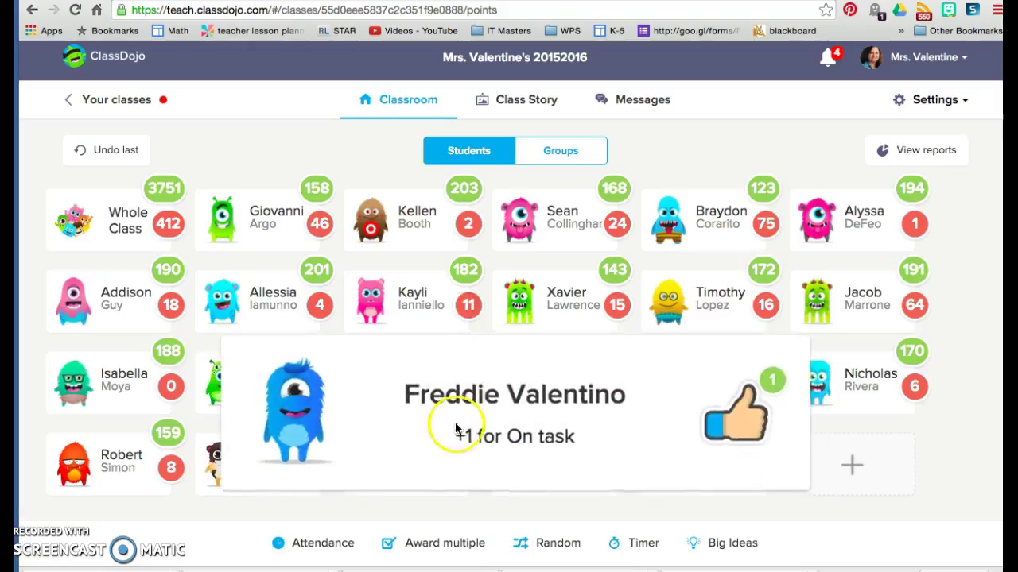
left_click(427, 457)
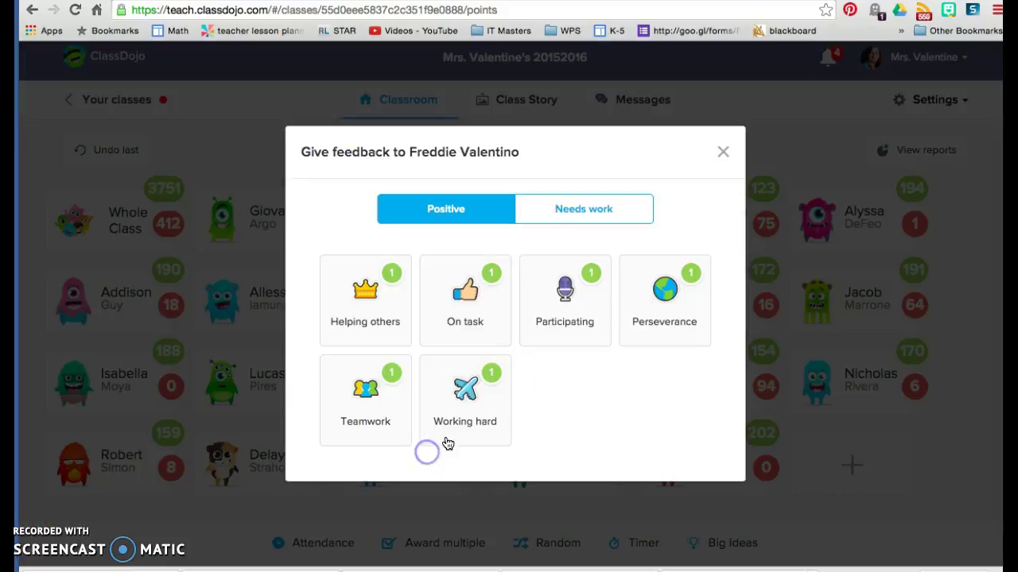
left_click(582, 307)
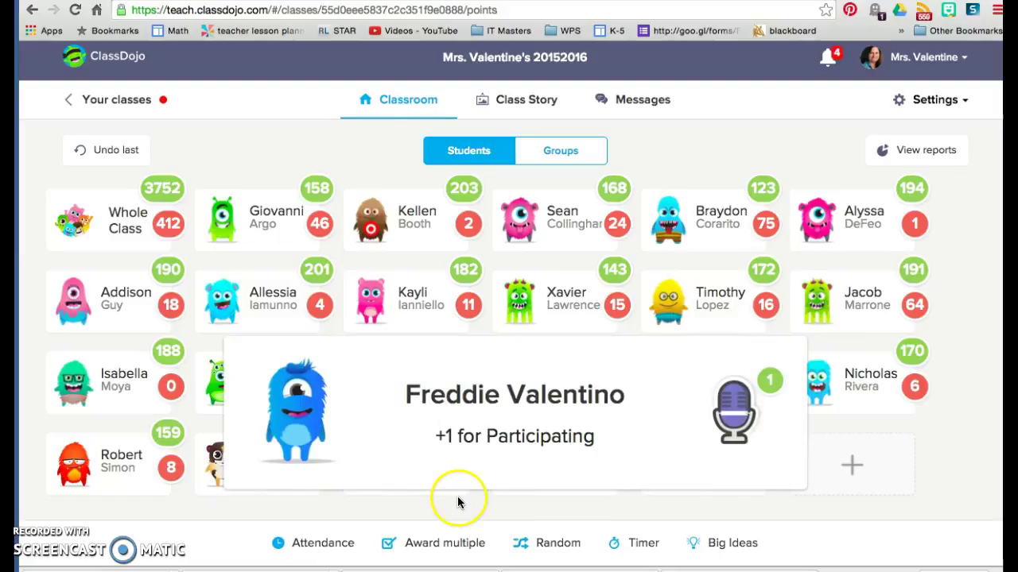
Give the same student +1 each for Perseverance, Teamwork and Working hard, reaching 59.
left_click(439, 462)
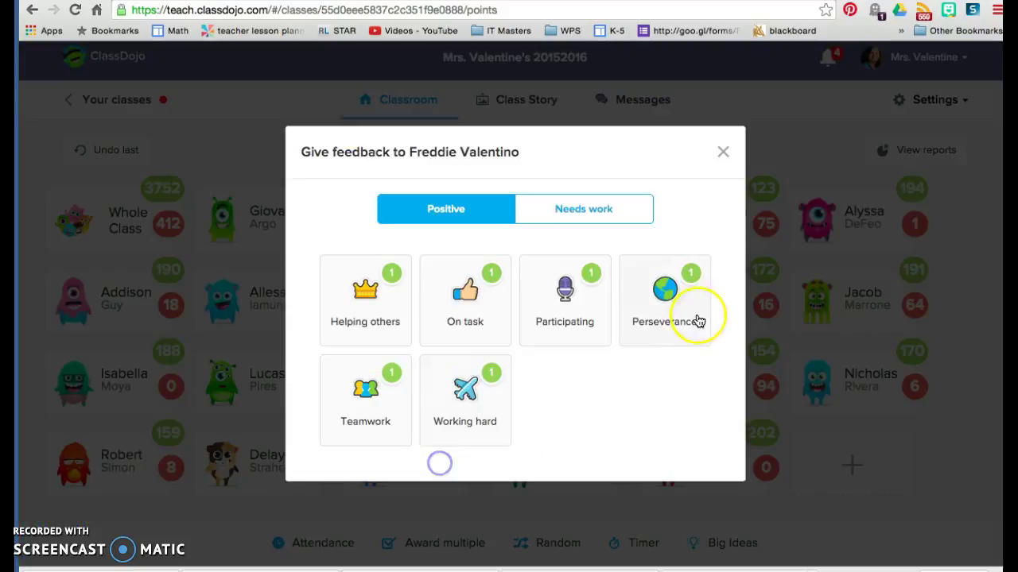
left_click(655, 310)
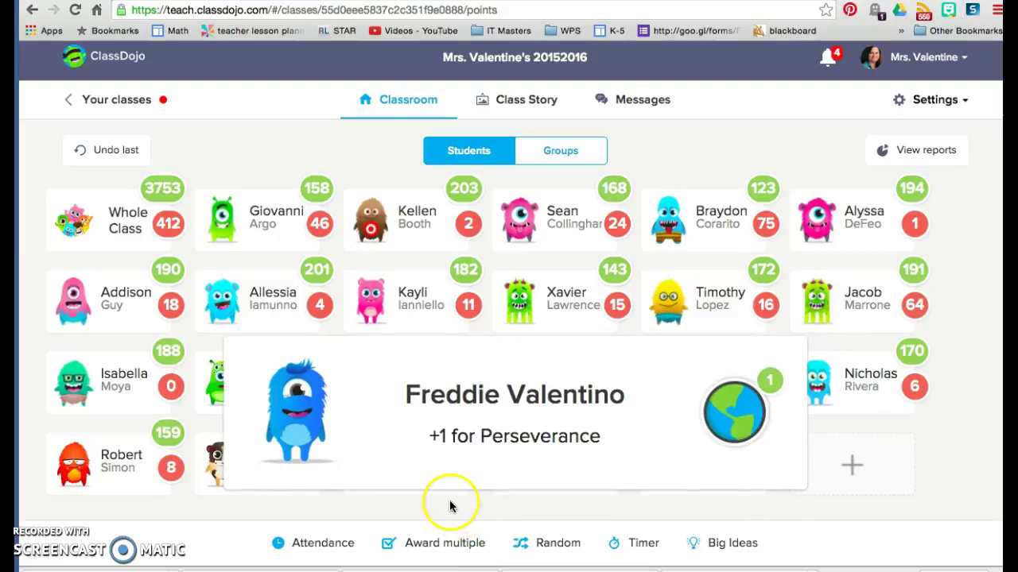
left_click(429, 475)
left_click(405, 406)
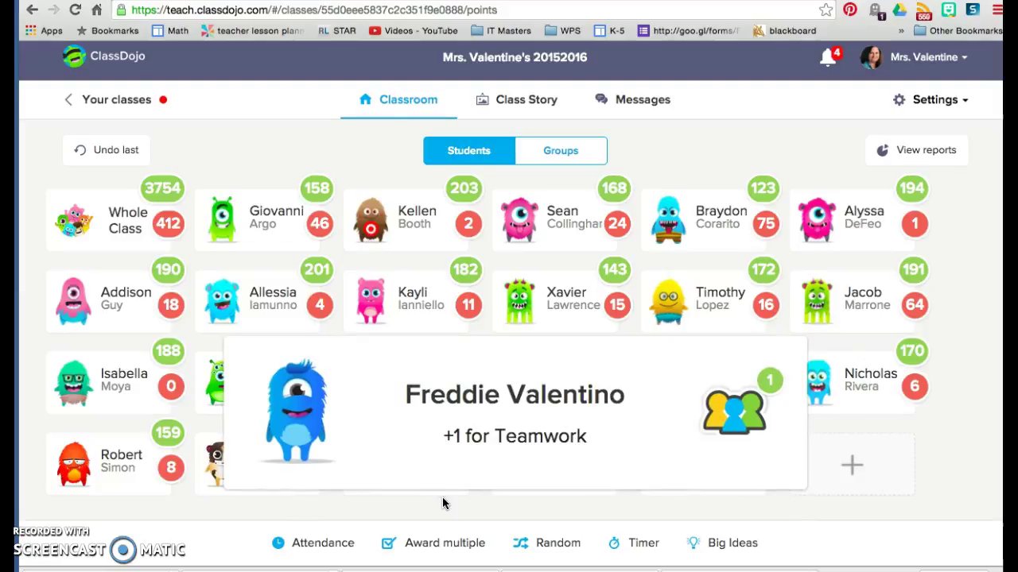
left_click(423, 456)
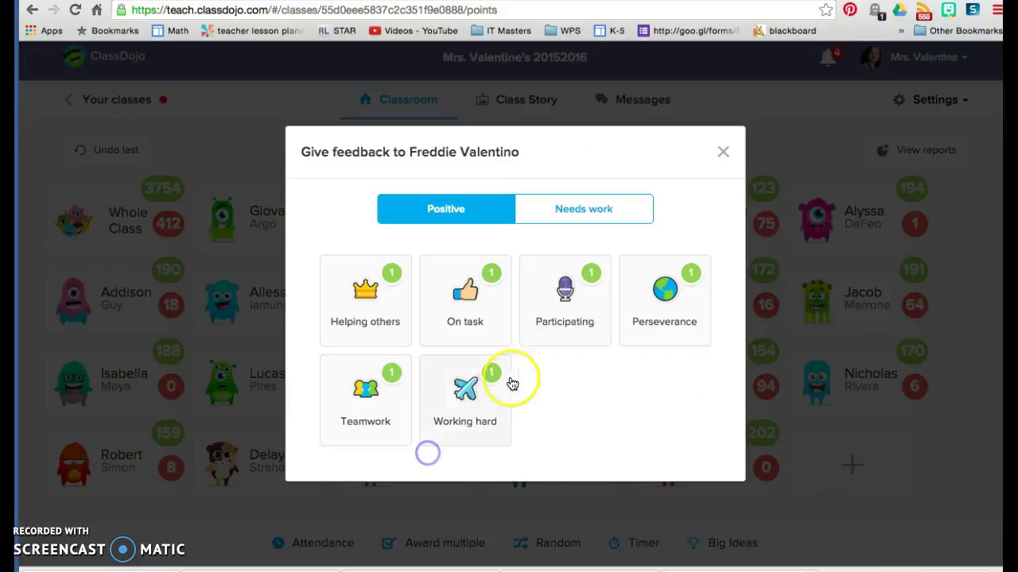
left_click(482, 398)
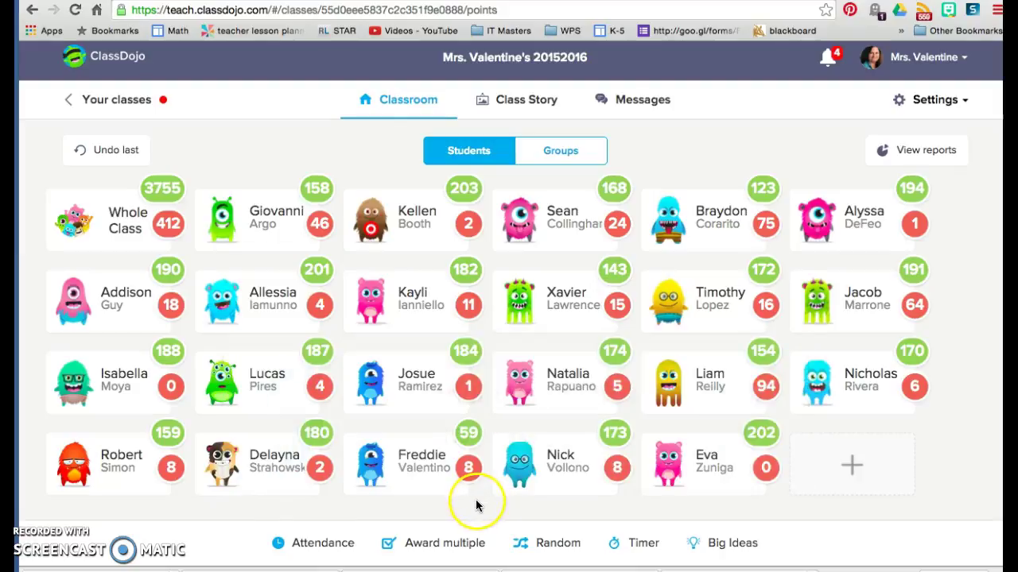
left_click(422, 460)
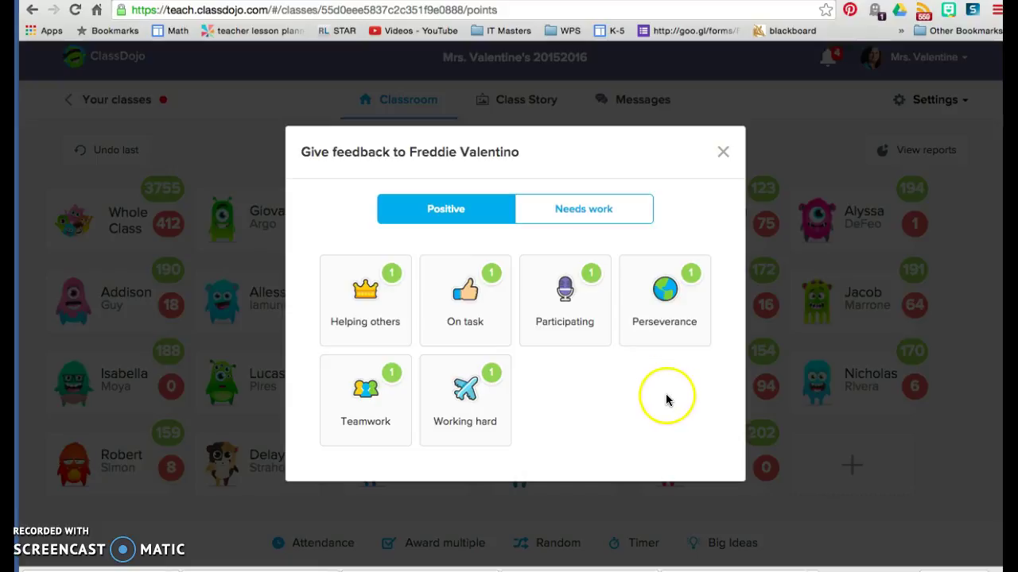
Deduct a Needs work point from the student for being Off task.
left_click(606, 216)
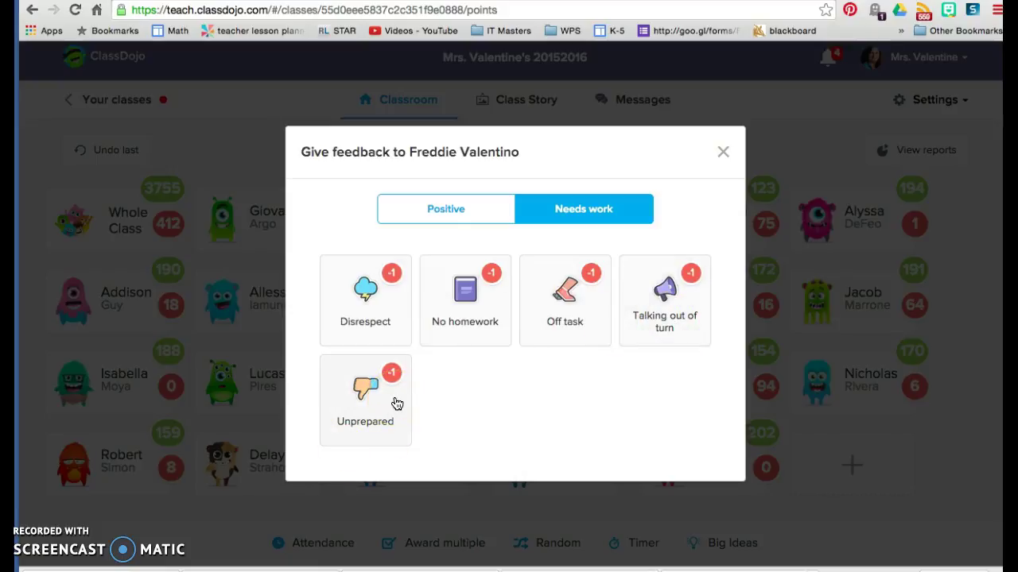
left_click(514, 366)
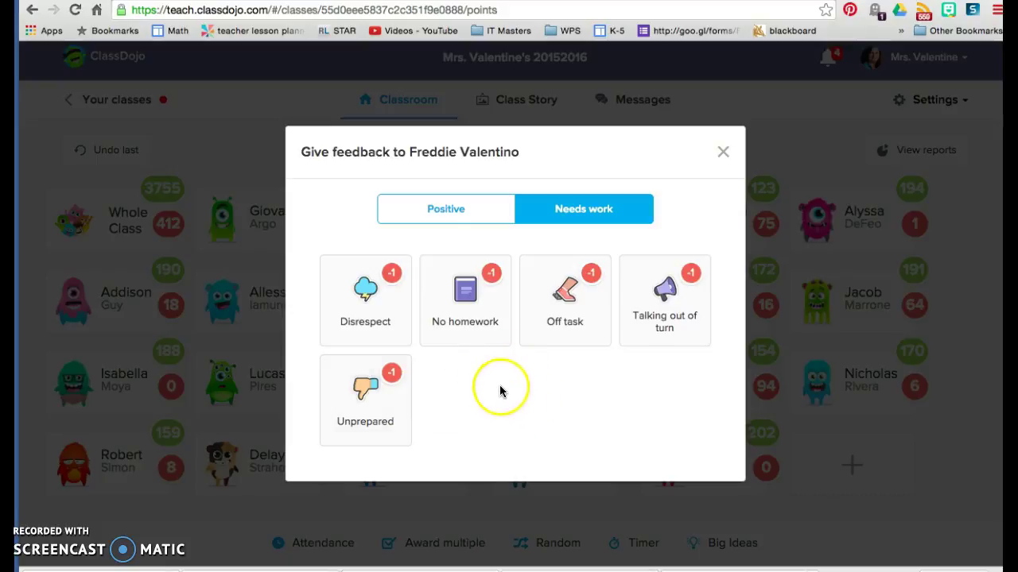
left_click(564, 308)
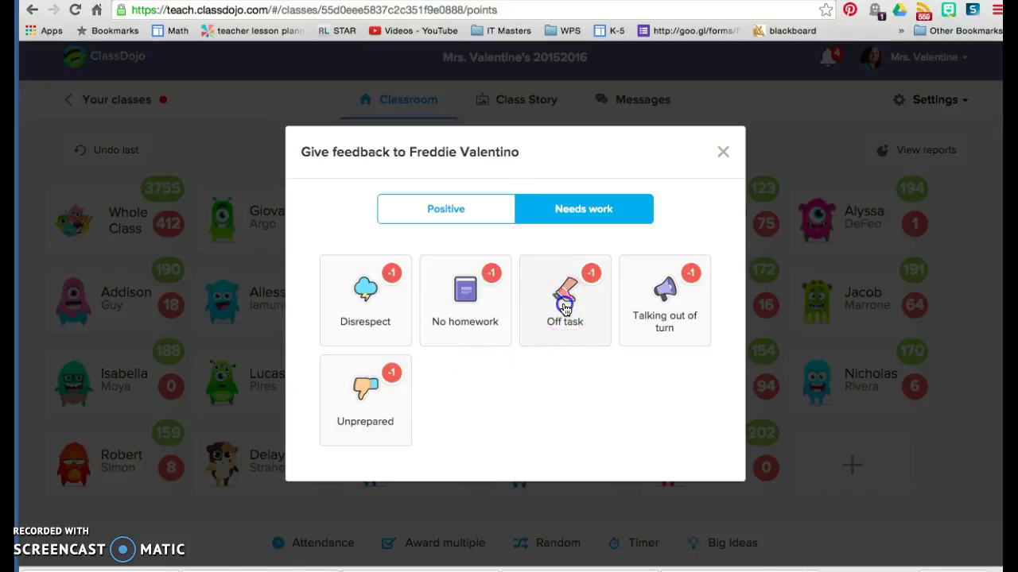
left_click(593, 469)
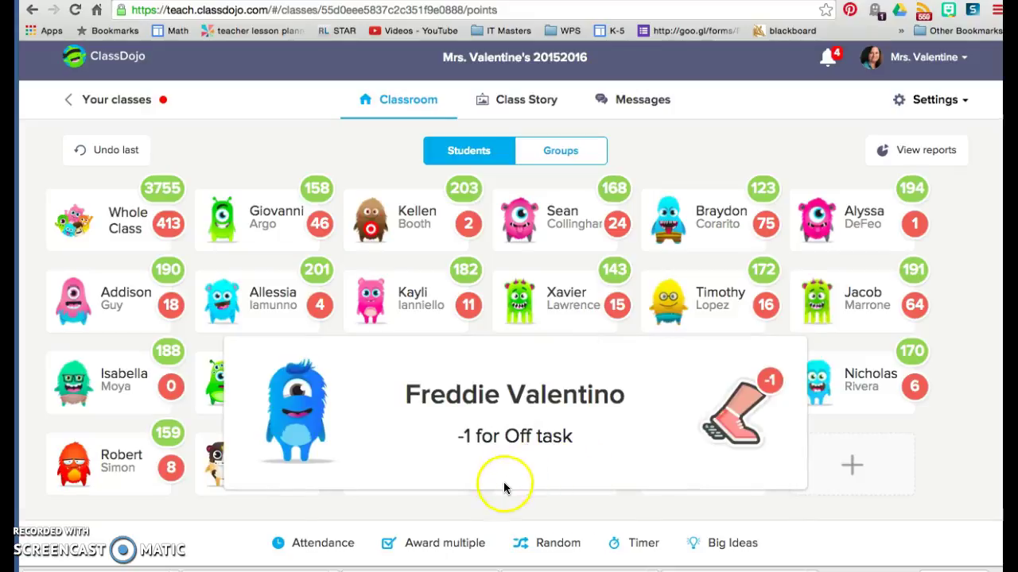
left_click(486, 503)
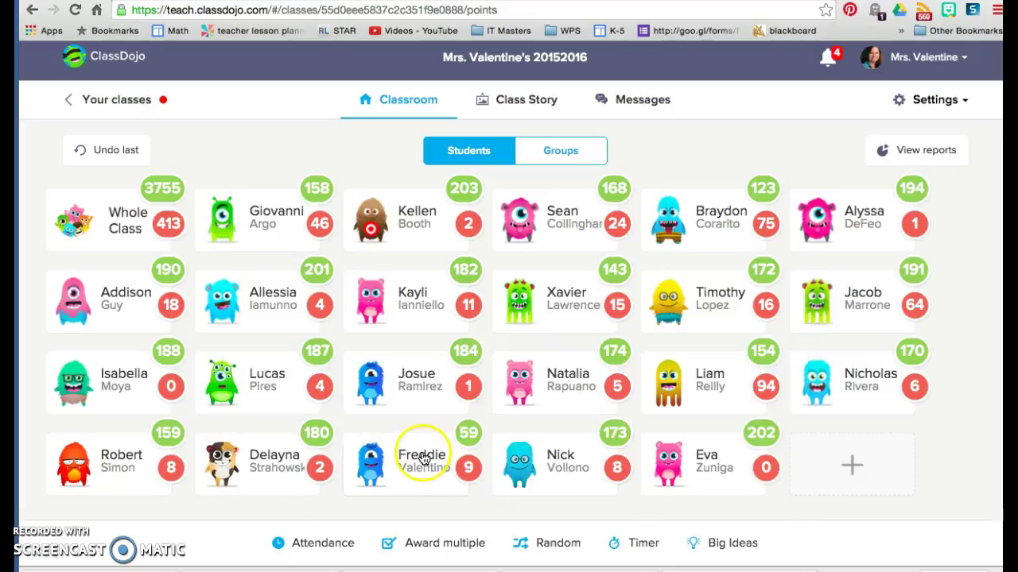
Deduct another Needs work point from the bottom-row blue-monster student for being Unprepared.
left_click(424, 457)
left_click(618, 451)
key("XF86AudioRaiseVolume")
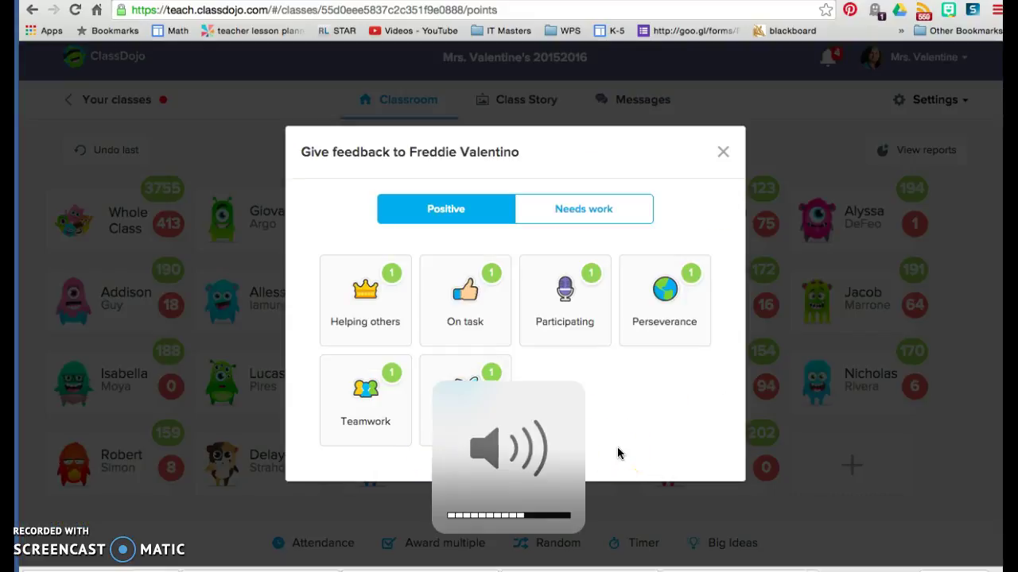
left_click(601, 204)
left_click(374, 395)
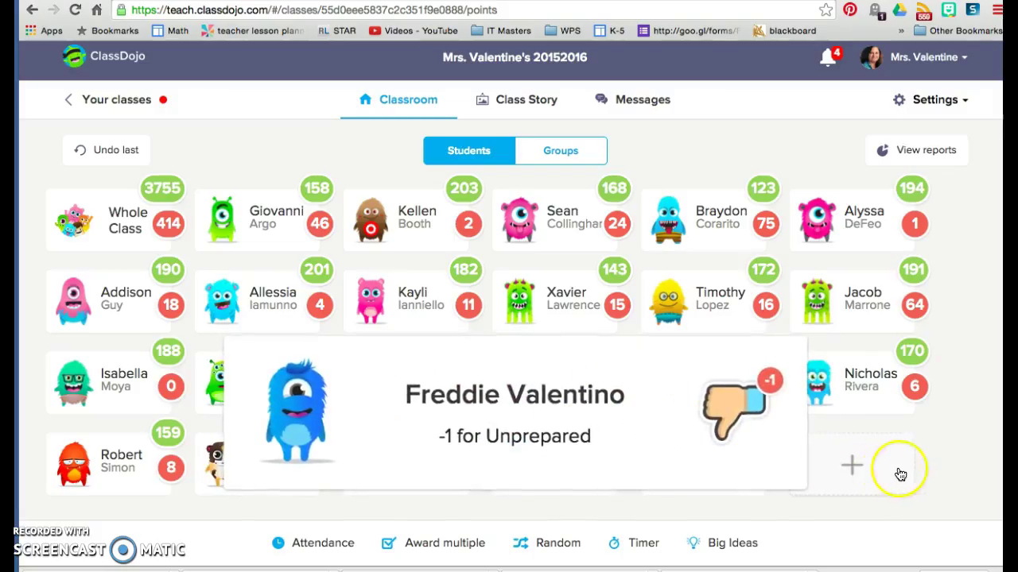
left_click(902, 514)
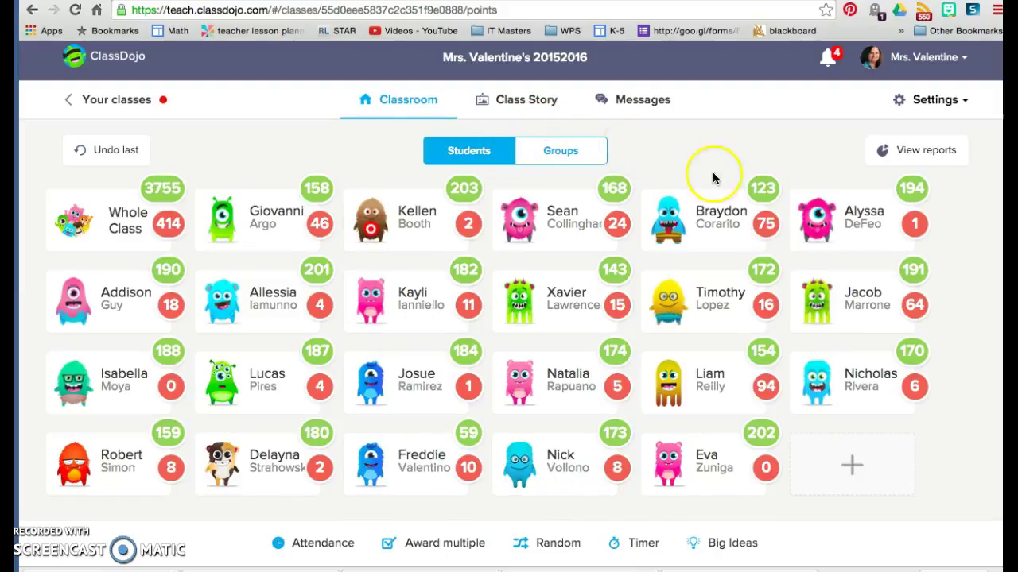
Scroll through the Class Story posts, then view the All Parents conversation in Messages.
left_click(539, 107)
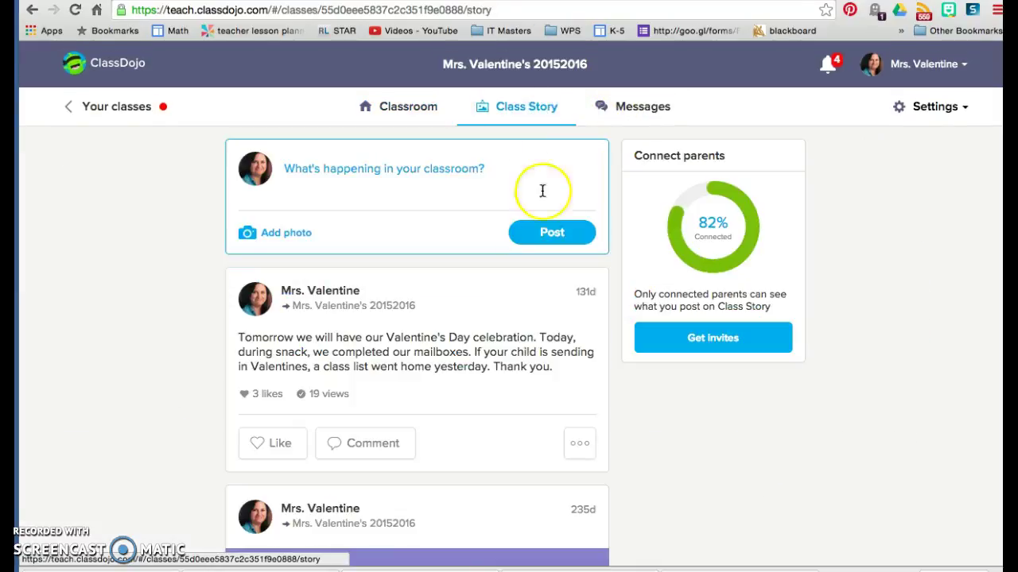
scroll(461, 344, "down", 3)
scroll(461, 344, "down", 10)
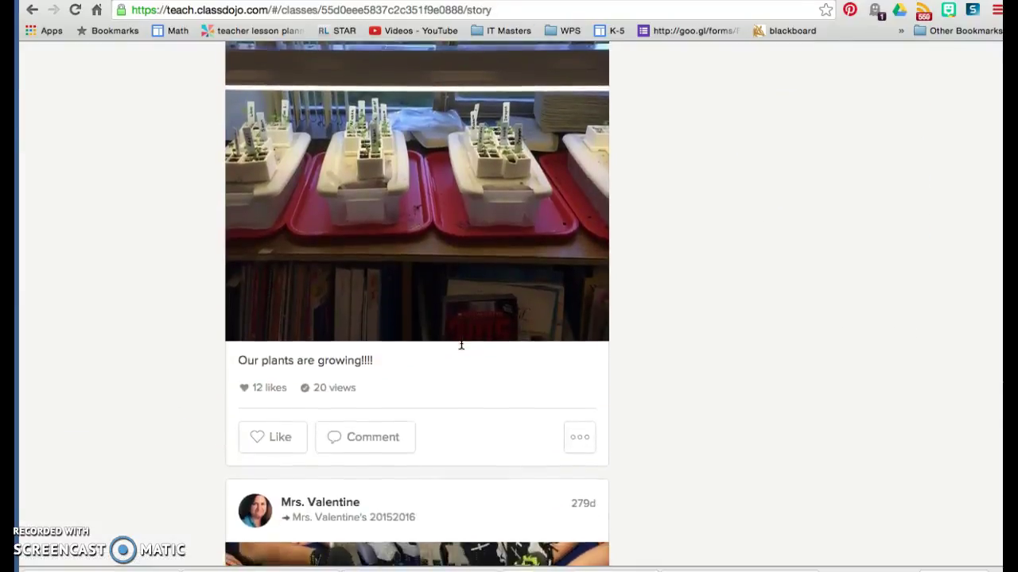
scroll(461, 343, "up", 8)
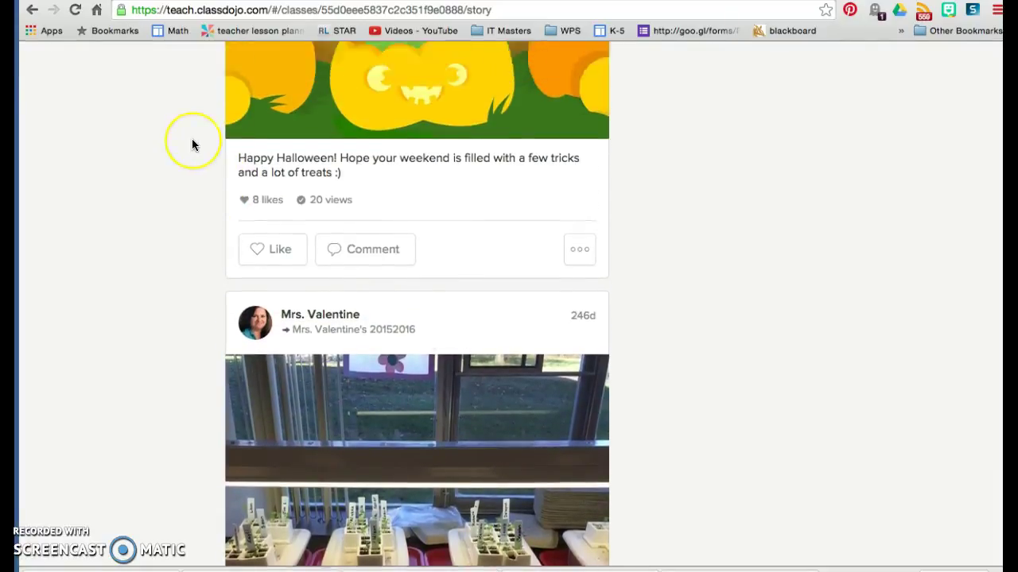
scroll(192, 145, "up", 3)
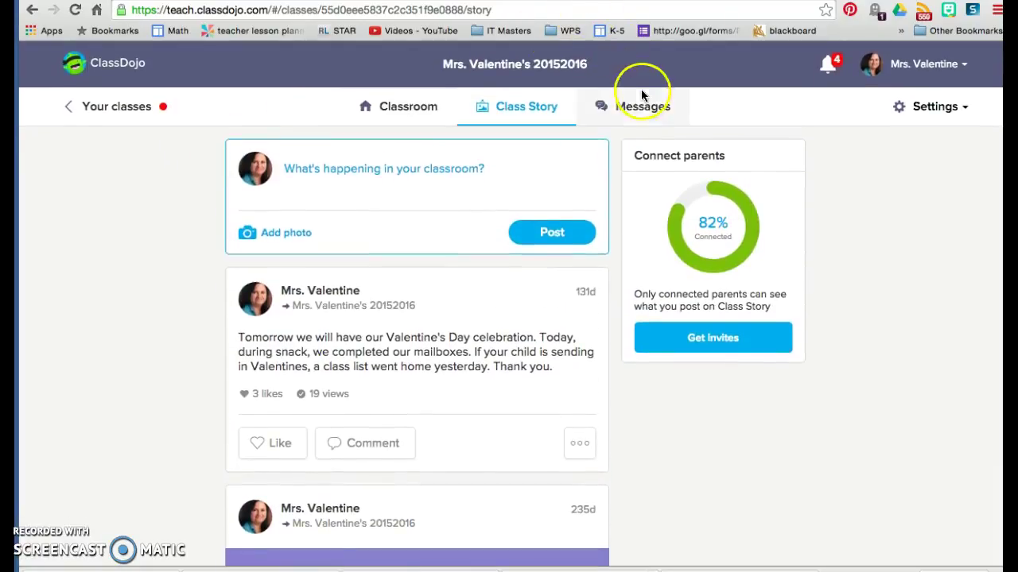
left_click(644, 110)
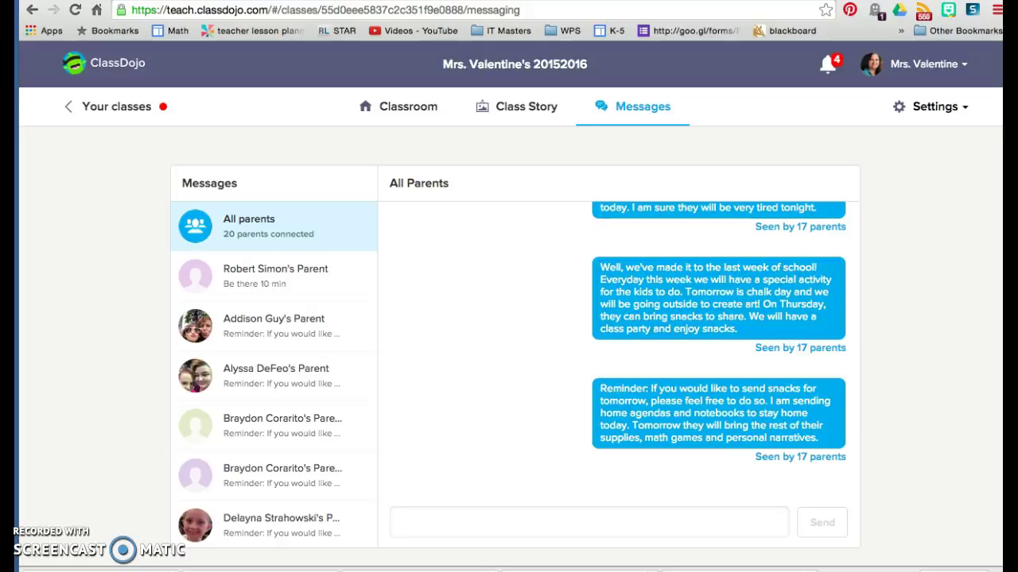
left_click(936, 113)
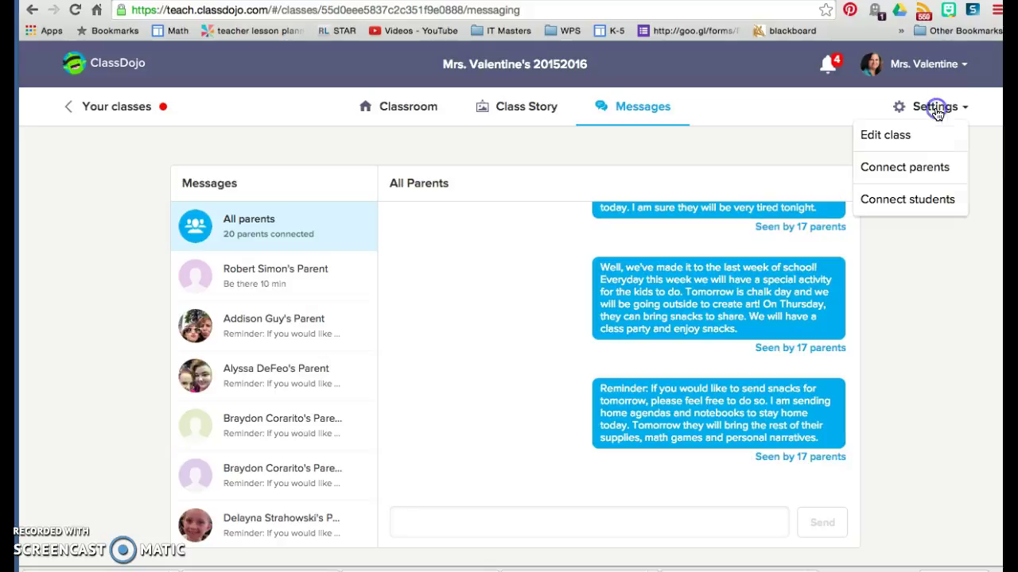
left_click(929, 173)
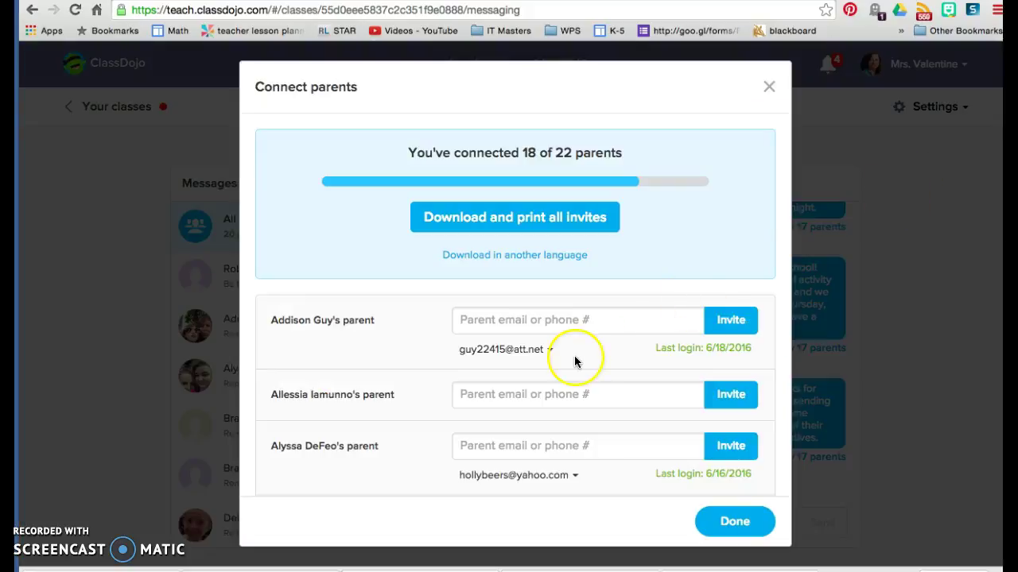
scroll(575, 361, "down", 10)
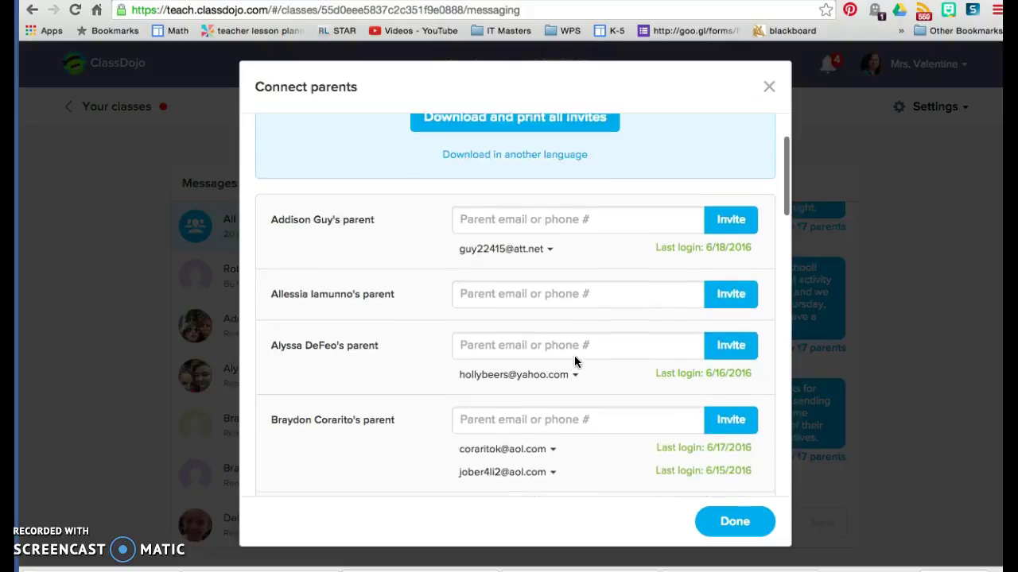
scroll(576, 362, "down", 15)
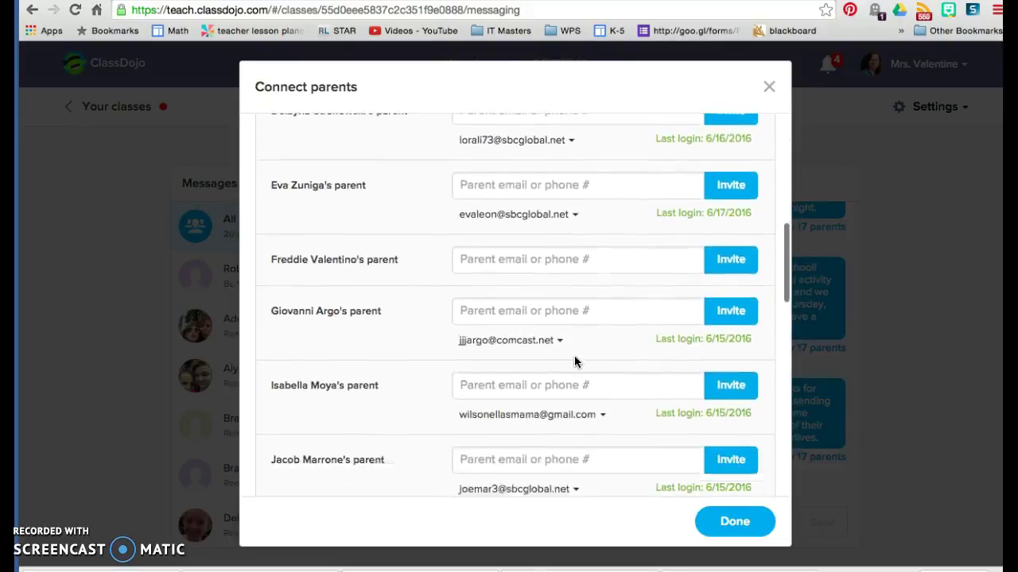
scroll(576, 362, "up", 20)
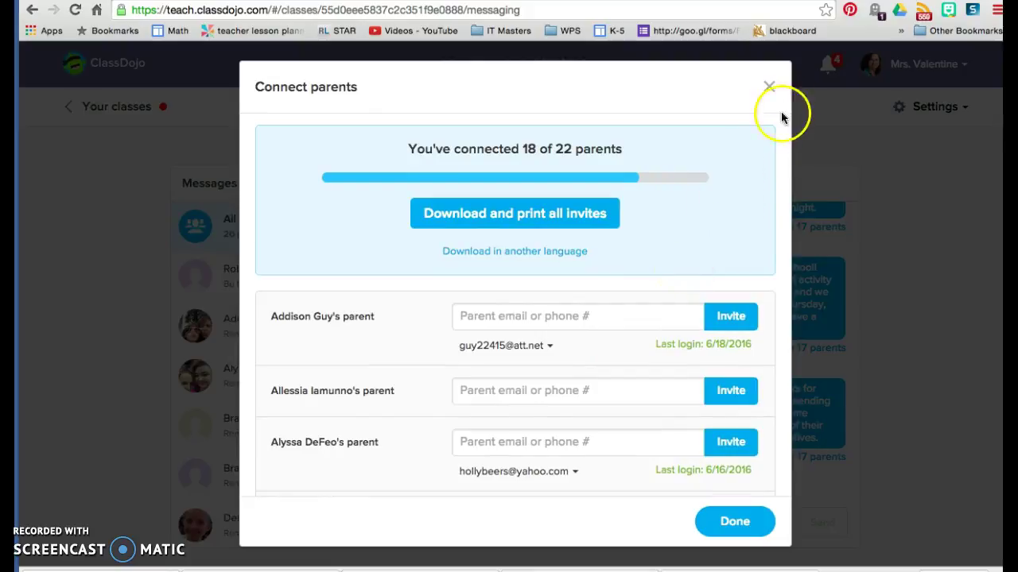
left_click(739, 525)
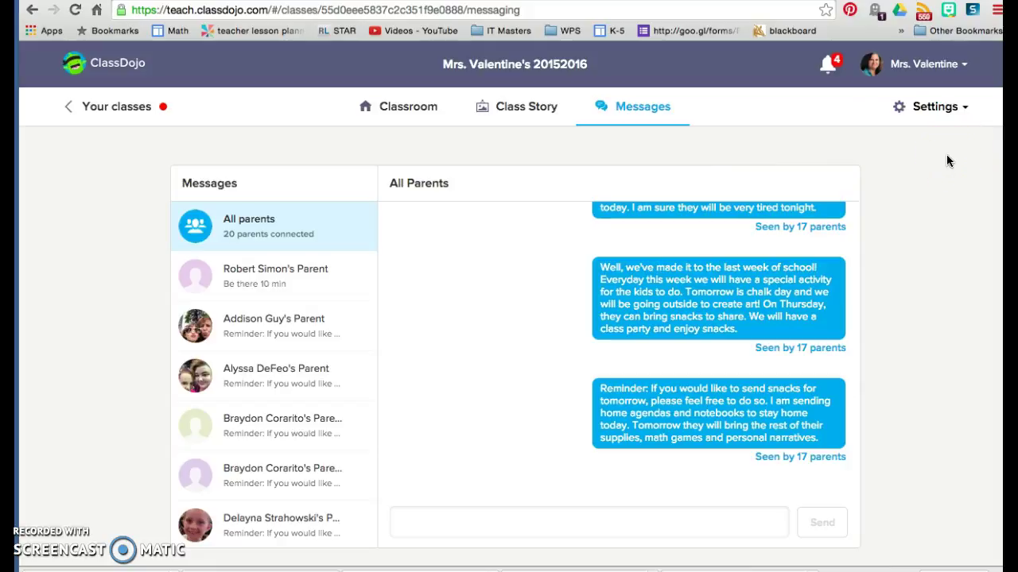
left_click(681, 104)
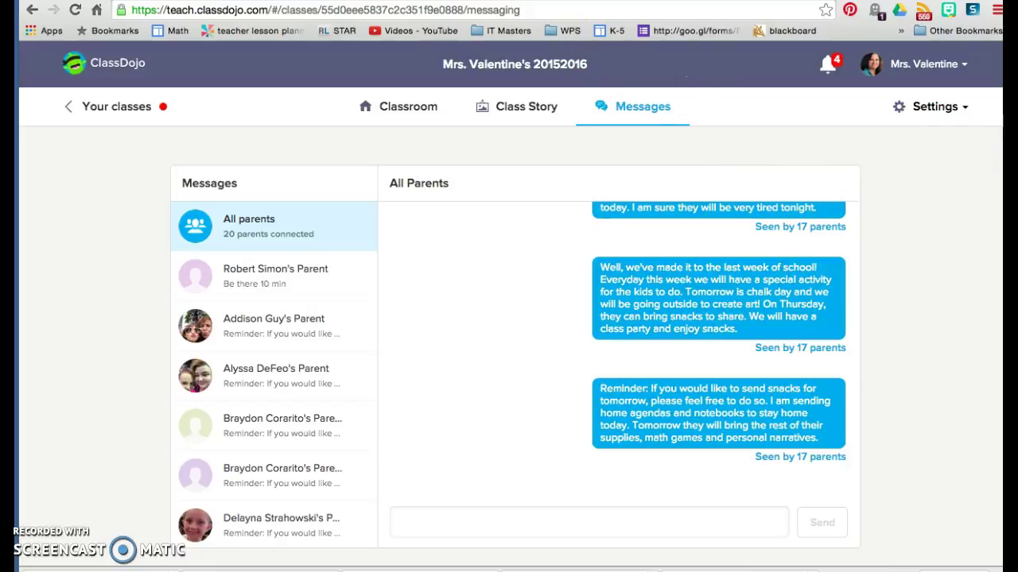